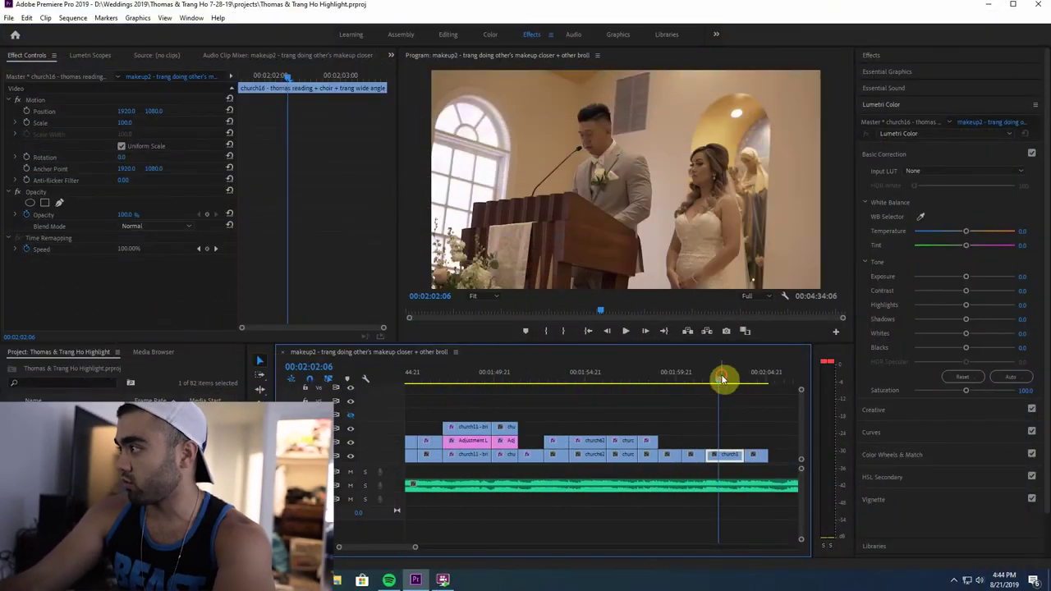
# Step: Save the project and bend the church clip's blue and red curves to remove the yellow cast
pyautogui.moveTo(593, 454); pyautogui.dragTo(594, 442)
pyautogui.hotkey('ctrl', 's')
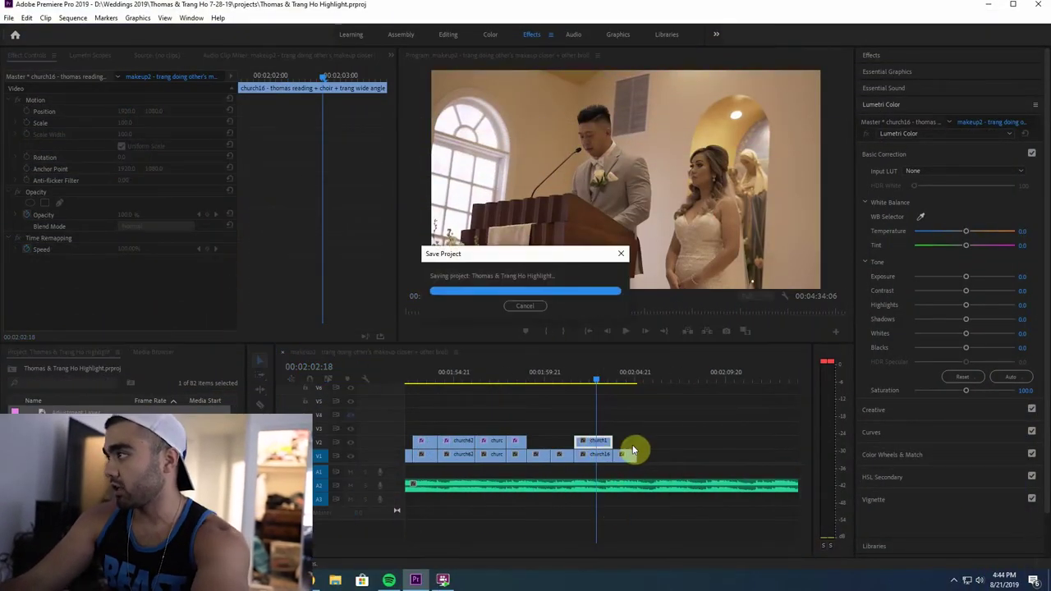
pyautogui.click(895, 434)
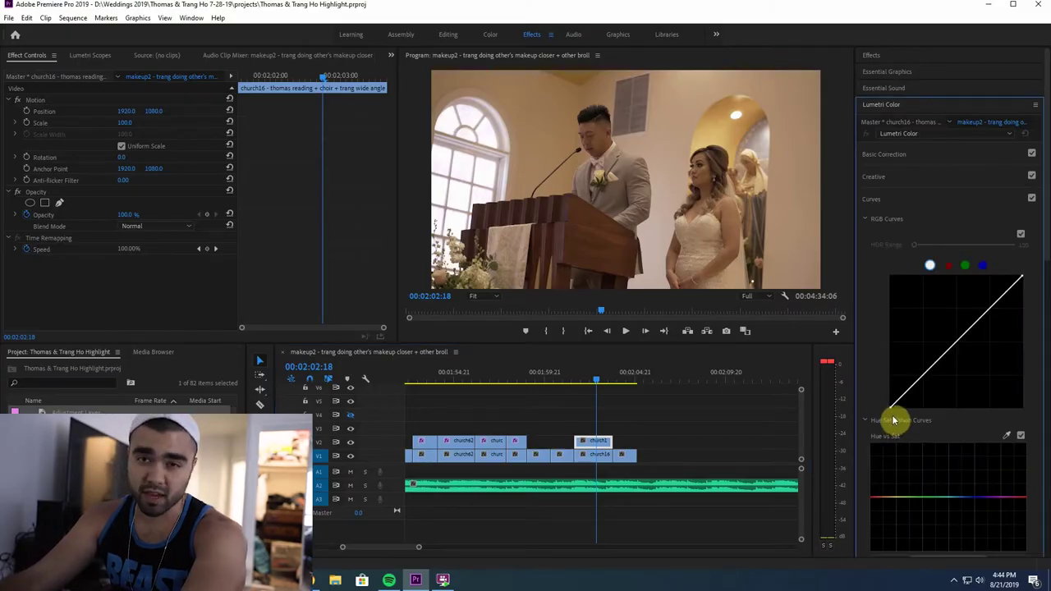
pyautogui.click(939, 357)
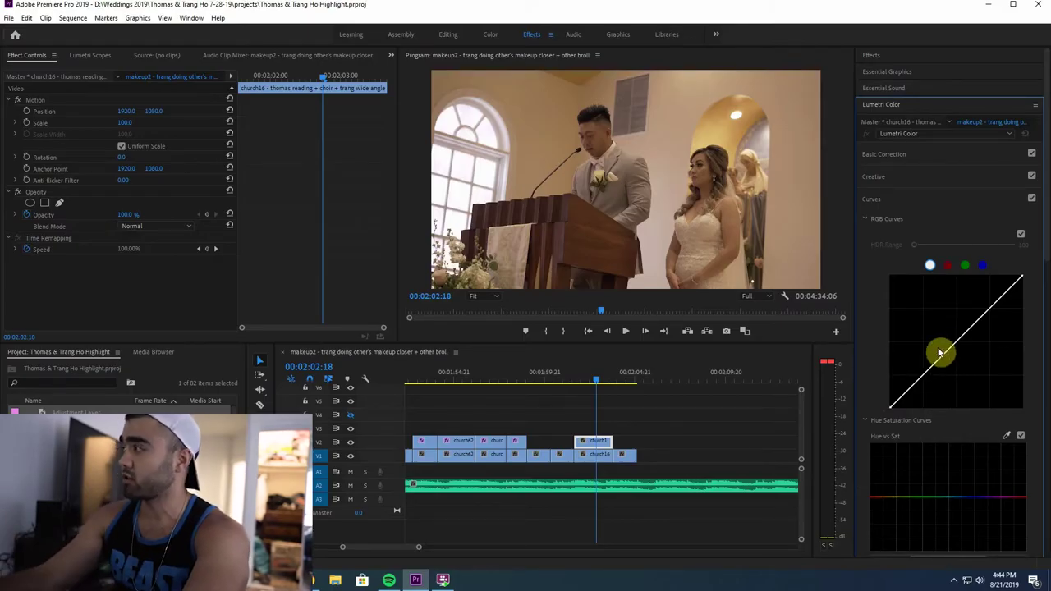
pyautogui.click(948, 267)
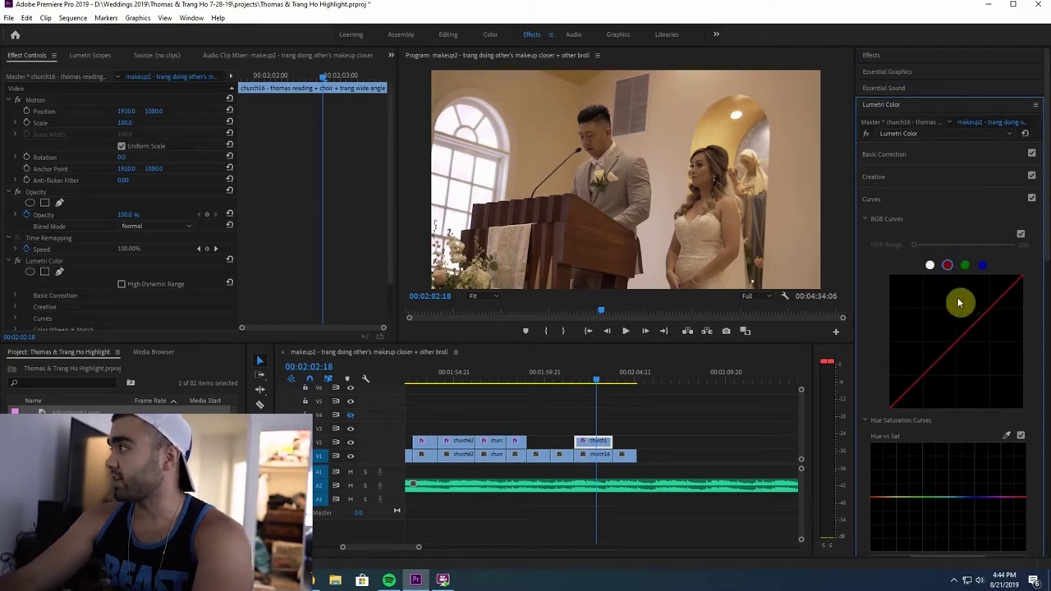
pyautogui.click(983, 266)
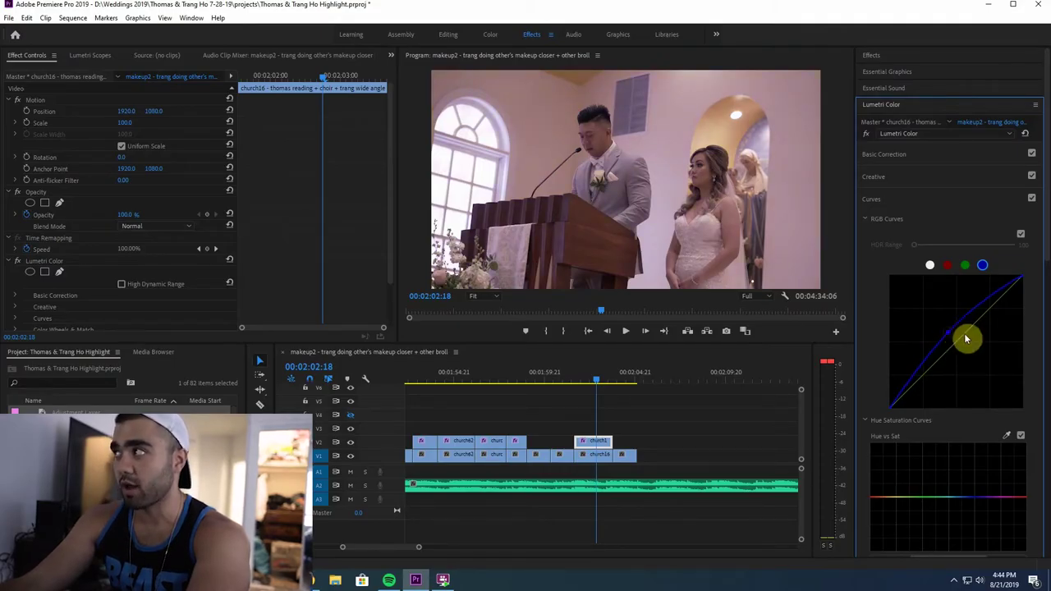
pyautogui.click(947, 265)
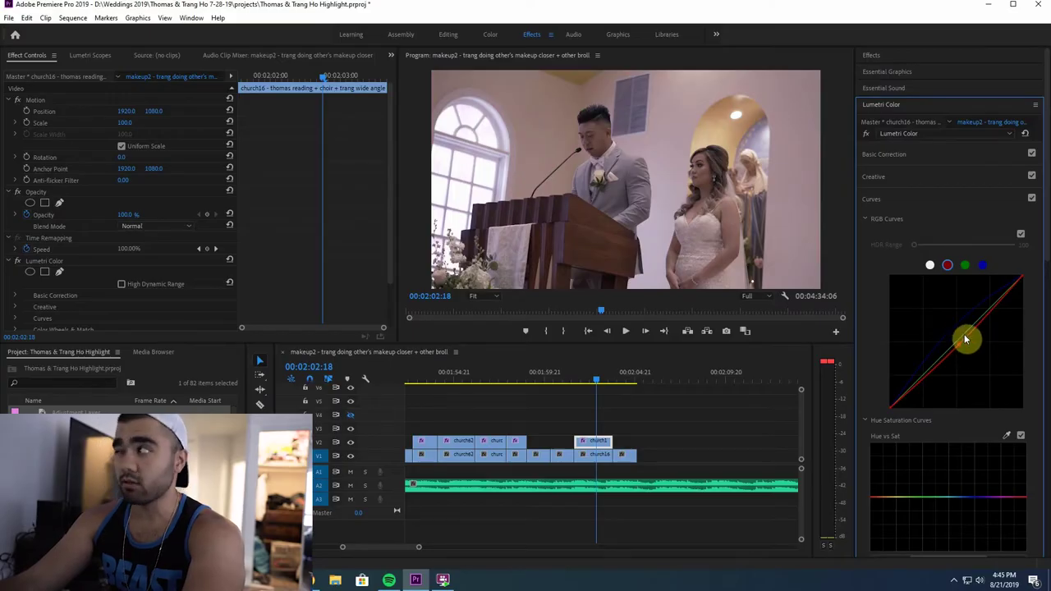
# Step: Set the church clip's Basic Correction contrast to 33.0 and saturation to 138.4
pyautogui.click(352, 446)
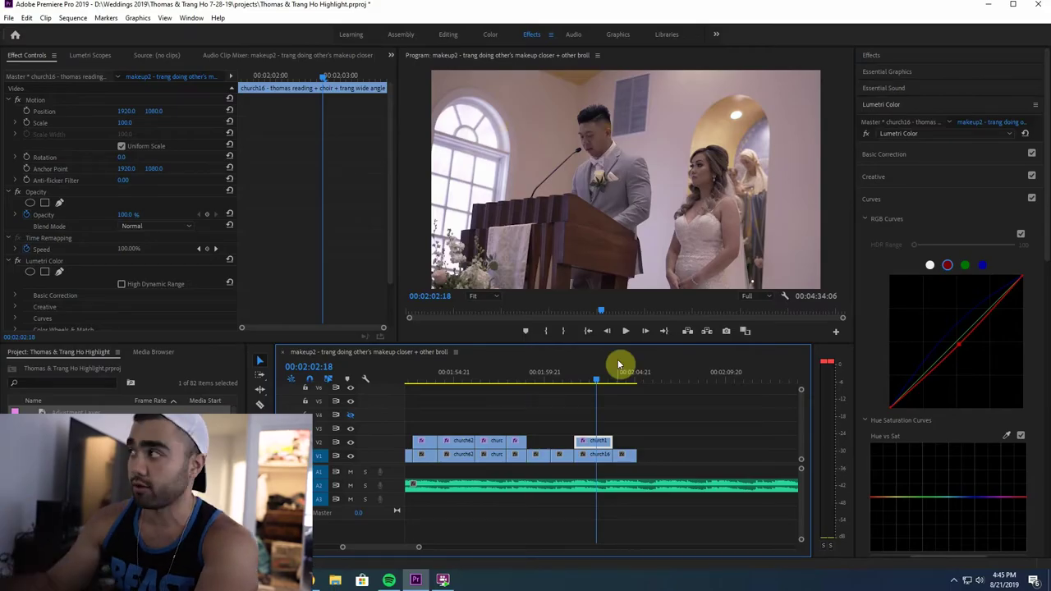
pyautogui.click(12, 261)
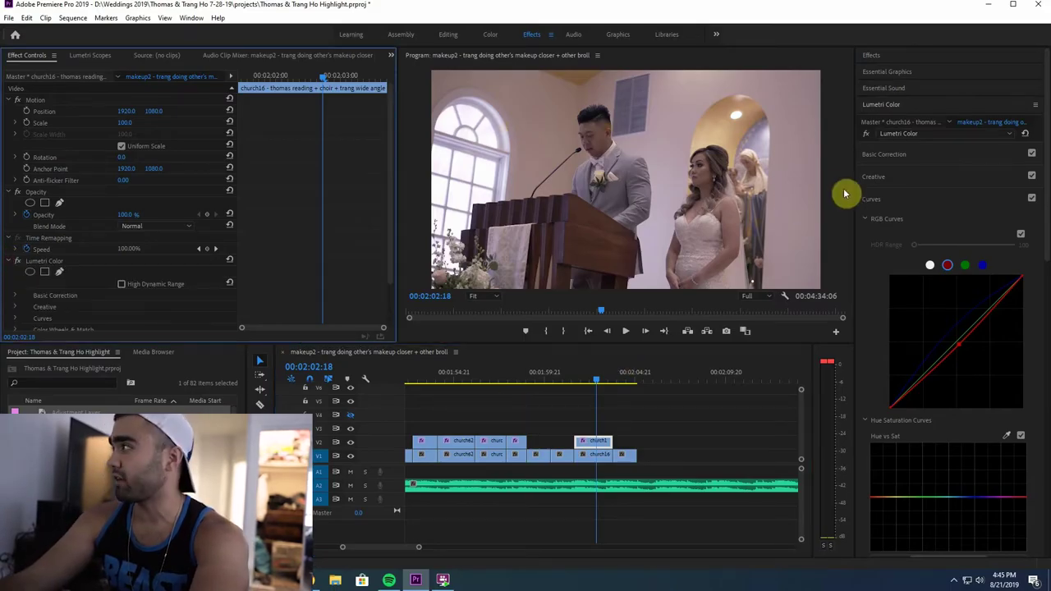
pyautogui.click(884, 153)
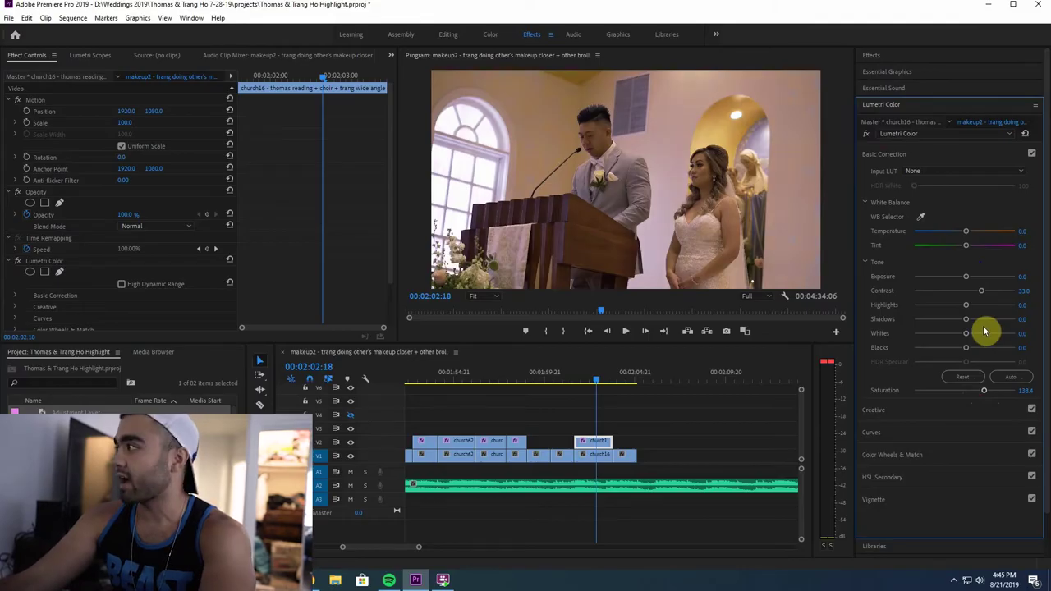
pyautogui.click(894, 107)
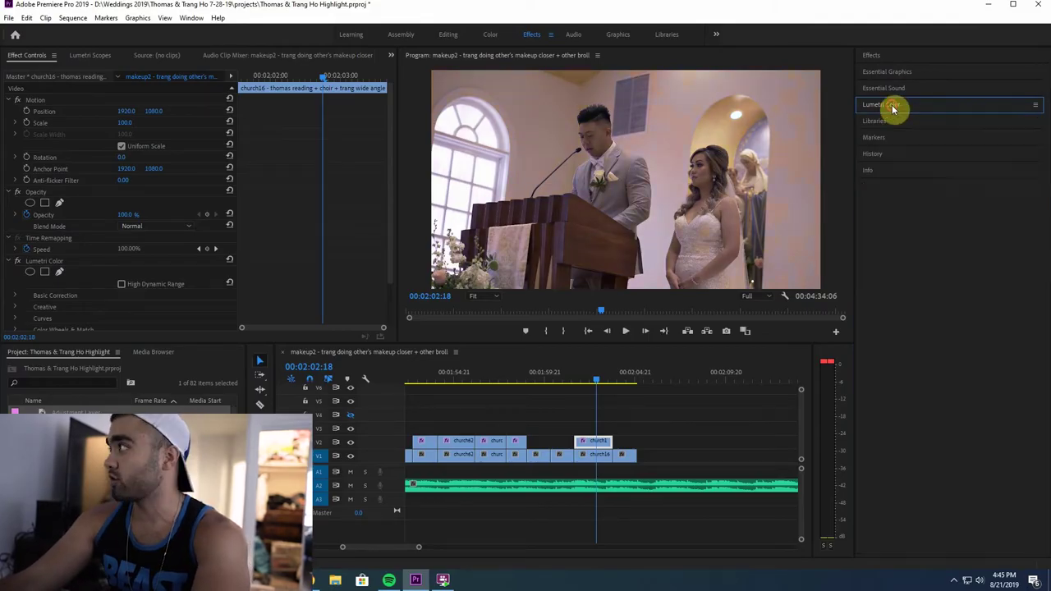
# Step: Add a second Lumetri Color to church16 with contrast 22.2 and saturation 128.6
pyautogui.click(892, 56)
pyautogui.moveTo(915, 162); pyautogui.dragTo(606, 453)
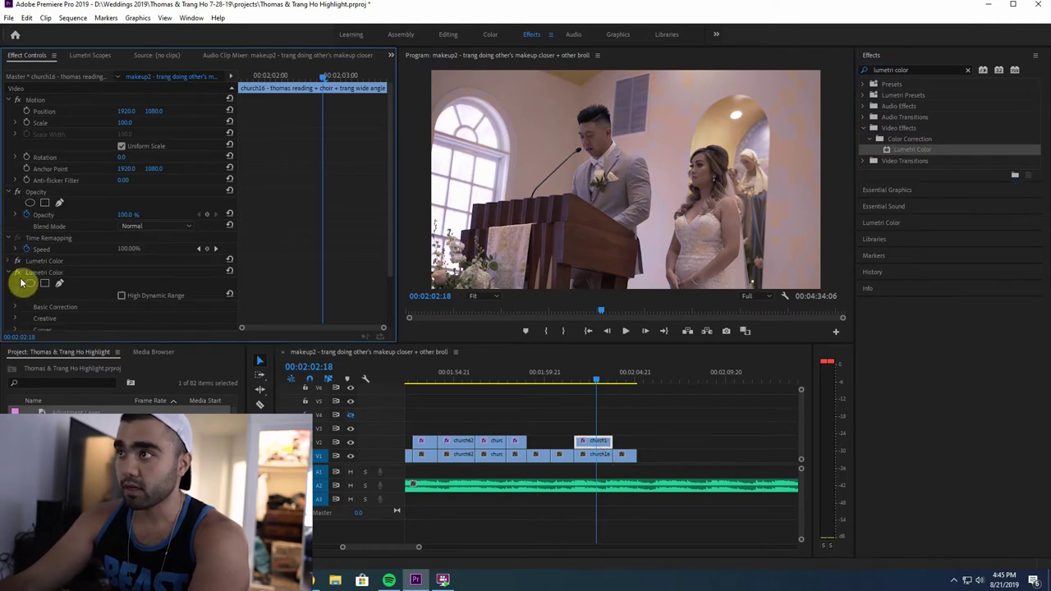
pyautogui.click(25, 273)
pyautogui.click(898, 222)
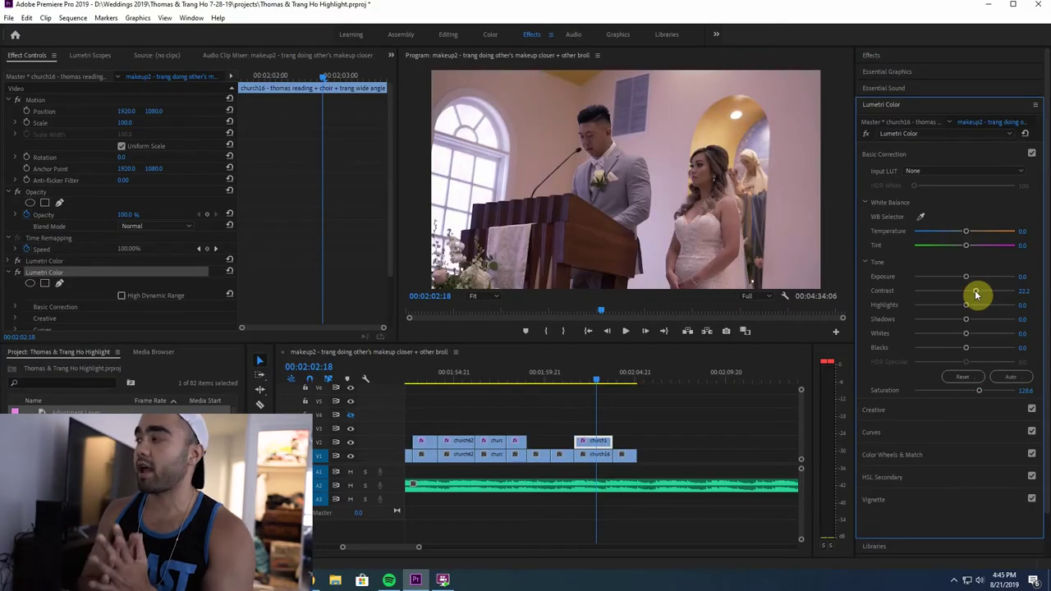
pyautogui.click(355, 445)
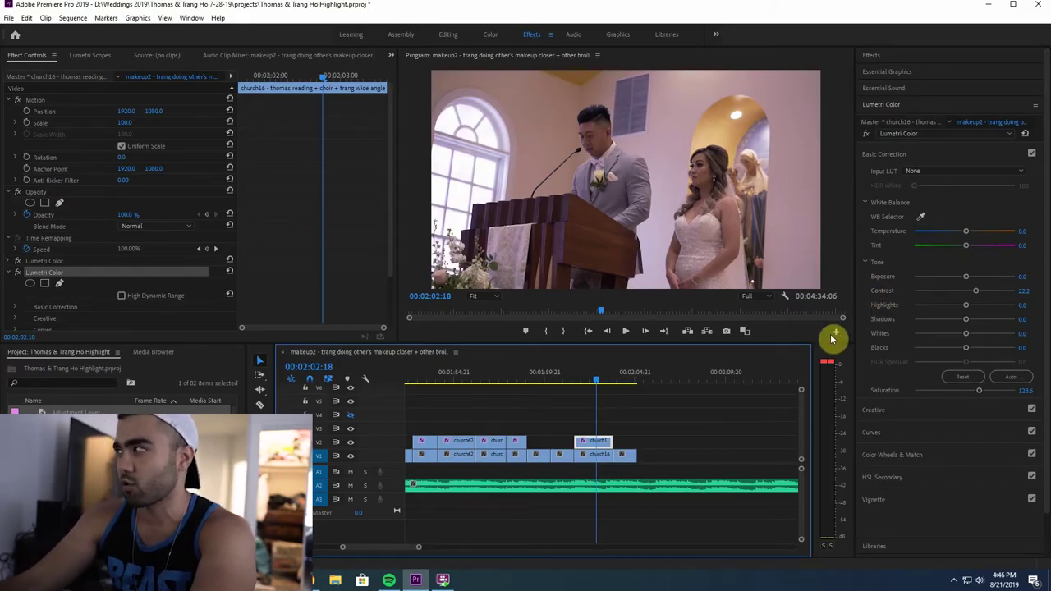
# Step: Sample the bride's skin tone for Hue vs Hue and shape the Hue vs Sat and Hue vs Hue curves
pyautogui.click(878, 433)
pyautogui.scroll(-3, 945, 420)
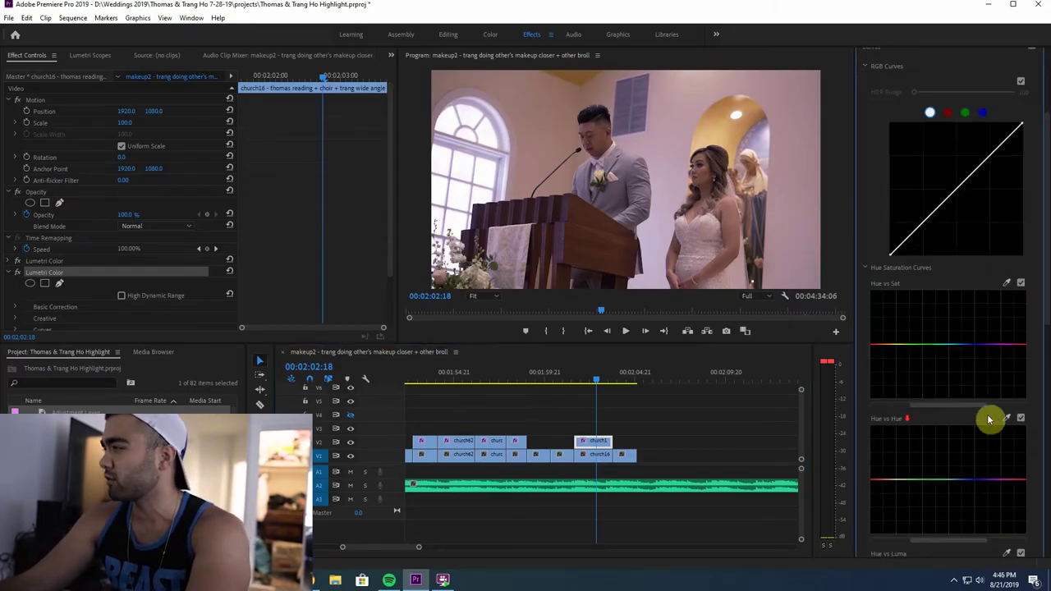
pyautogui.click(1007, 416)
pyautogui.click(709, 170)
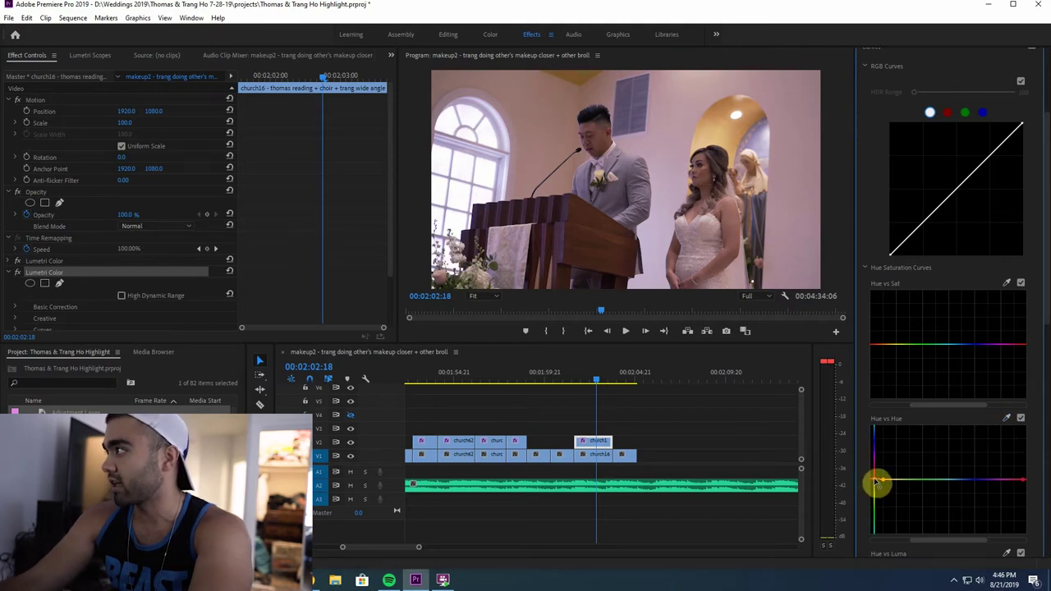
pyautogui.click(1021, 418)
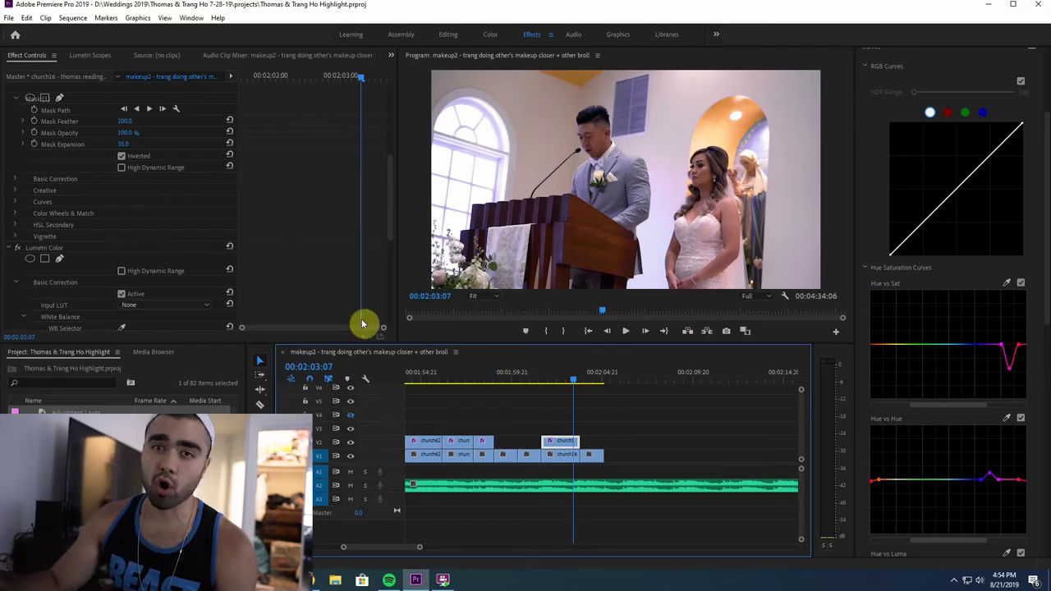
# Step: Compare before/after by toggling the V2 grade, leave it on, and show temperature 10.3 and contrast 40.5
pyautogui.click(351, 445)
pyautogui.click(352, 444)
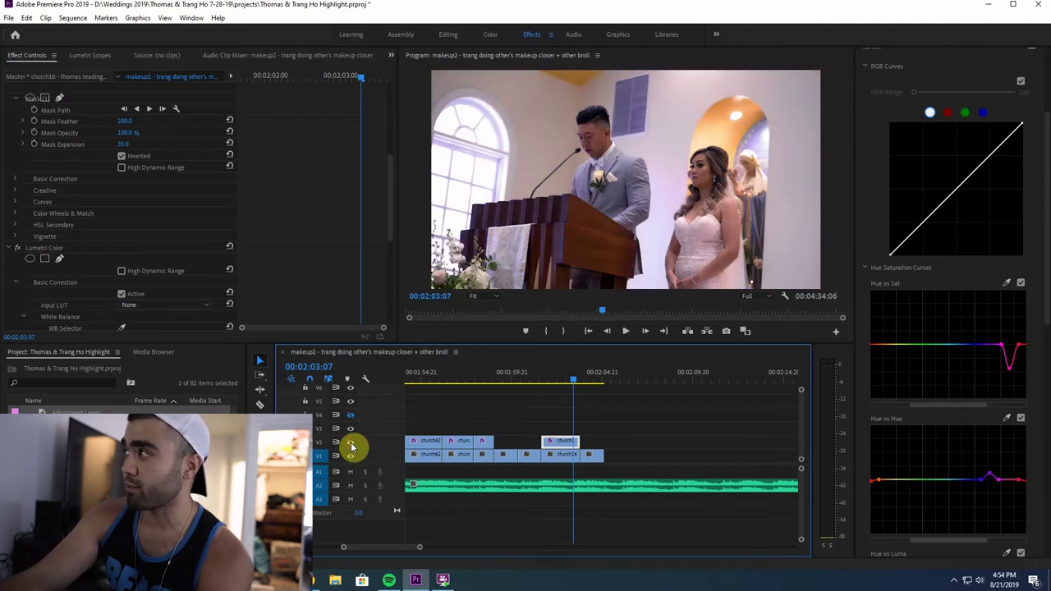
pyautogui.click(352, 444)
pyautogui.click(351, 445)
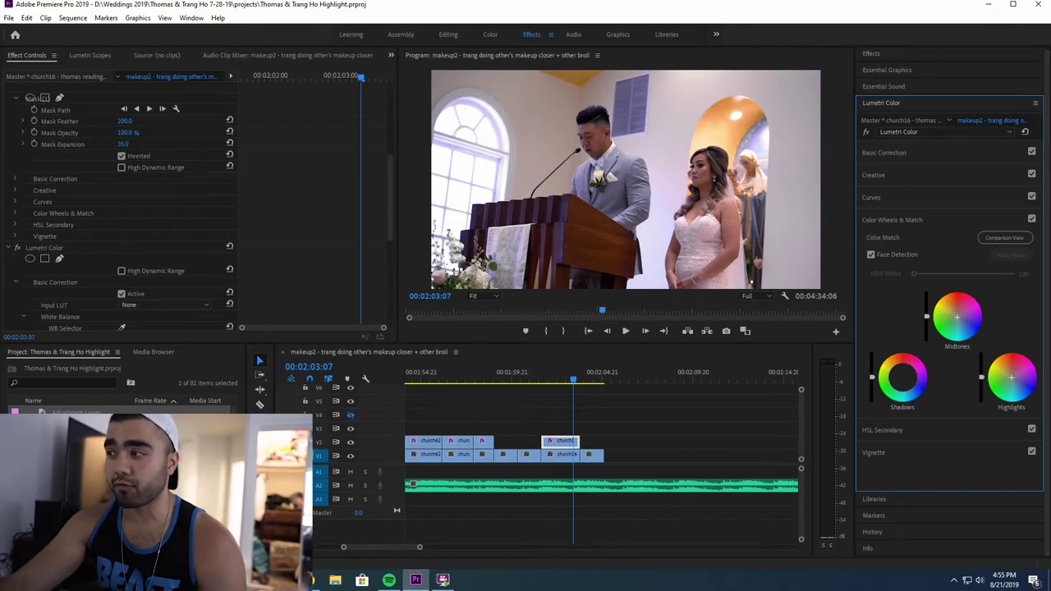
pyautogui.click(351, 443)
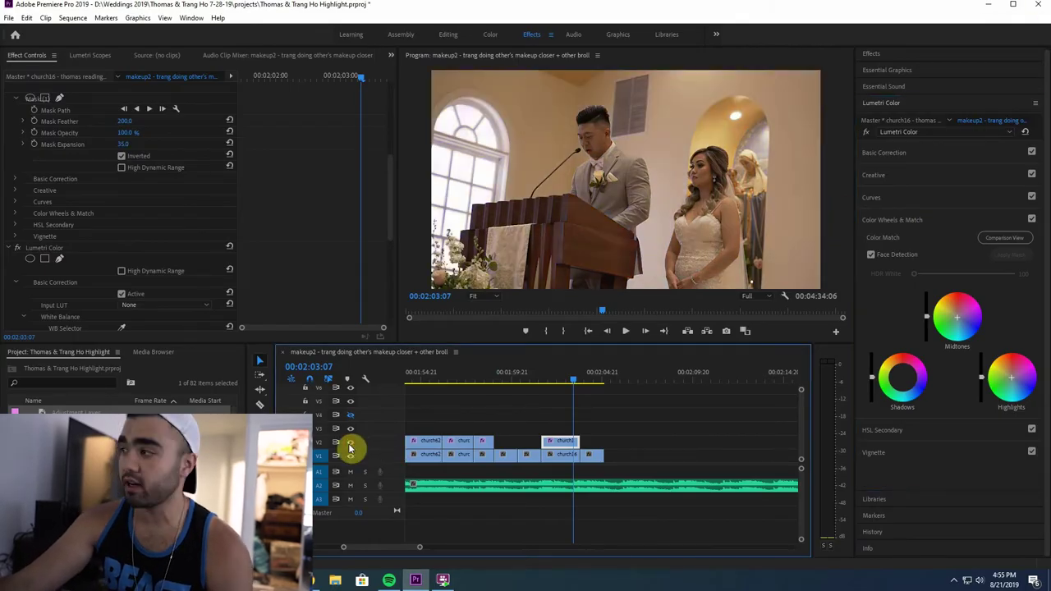
pyautogui.click(350, 444)
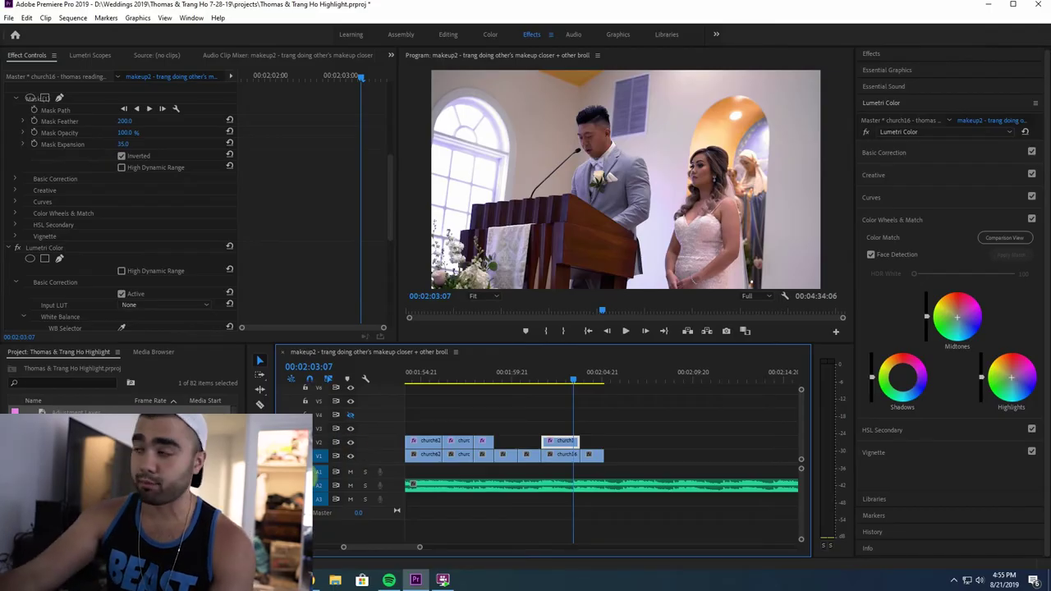
pyautogui.click(350, 443)
pyautogui.click(350, 444)
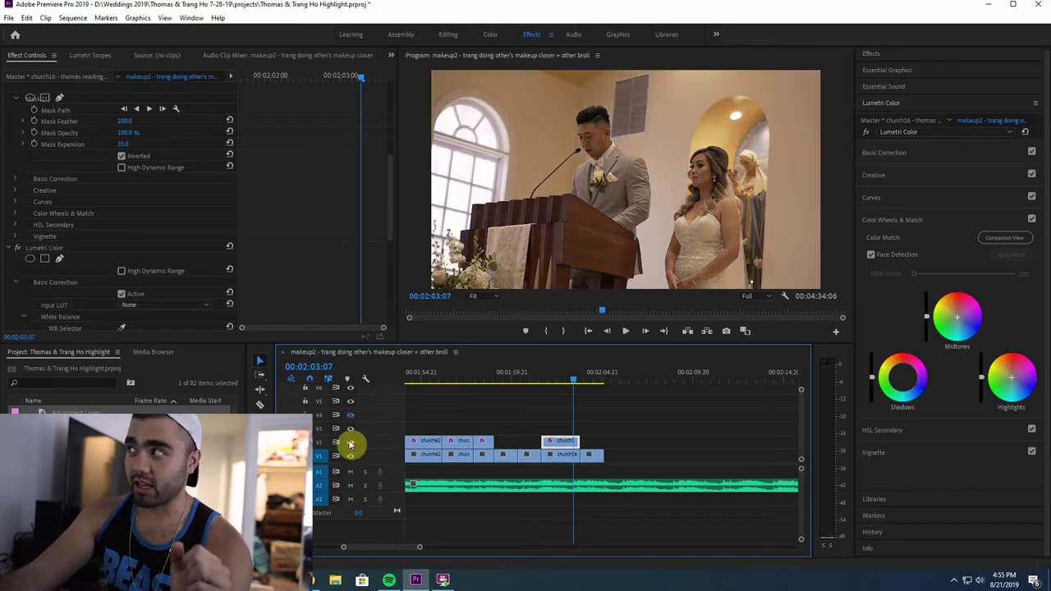
pyautogui.click(350, 444)
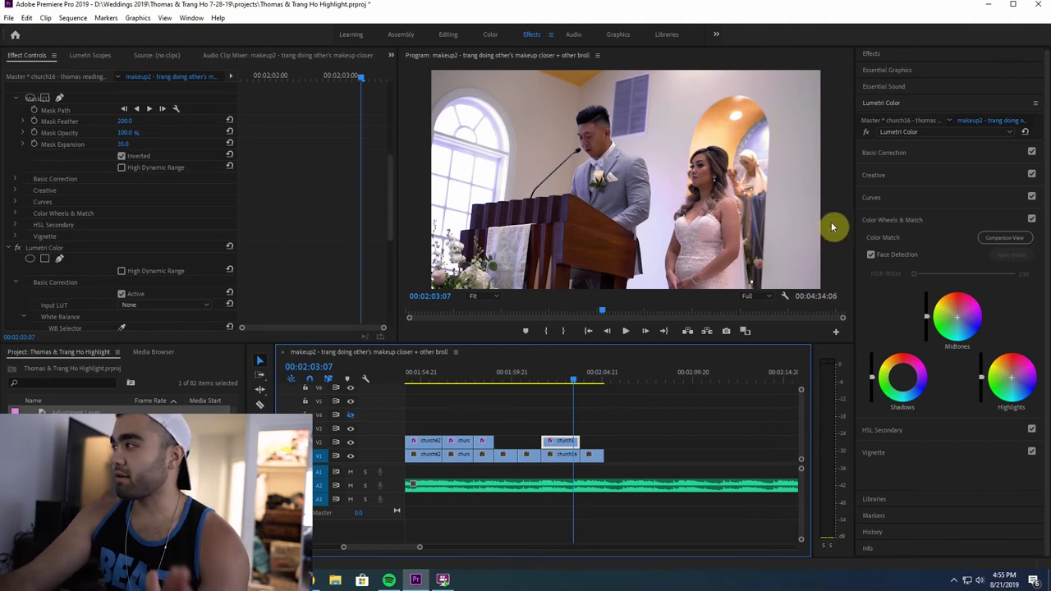
pyautogui.click(894, 154)
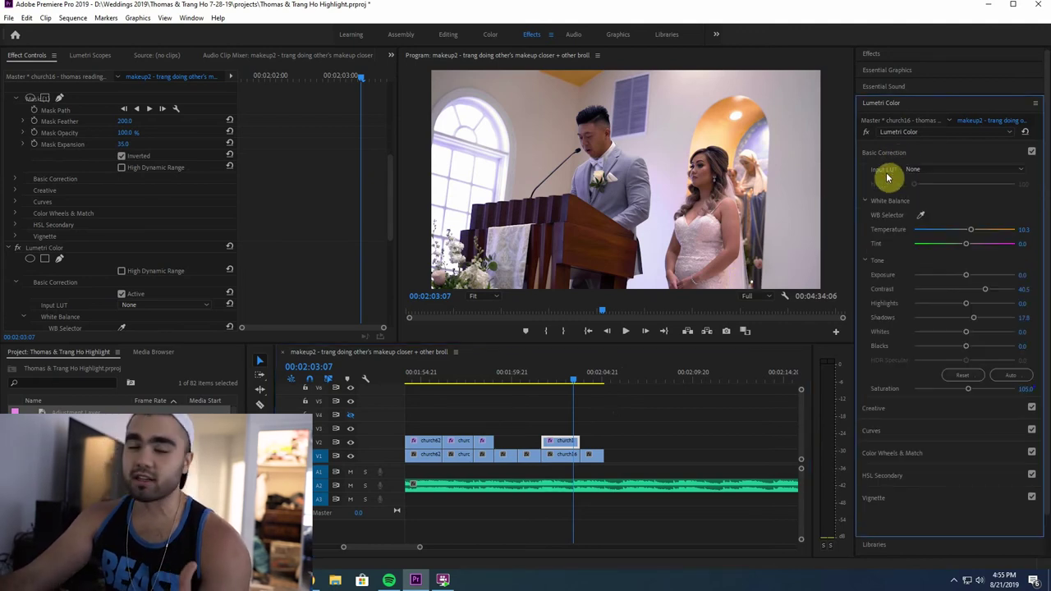